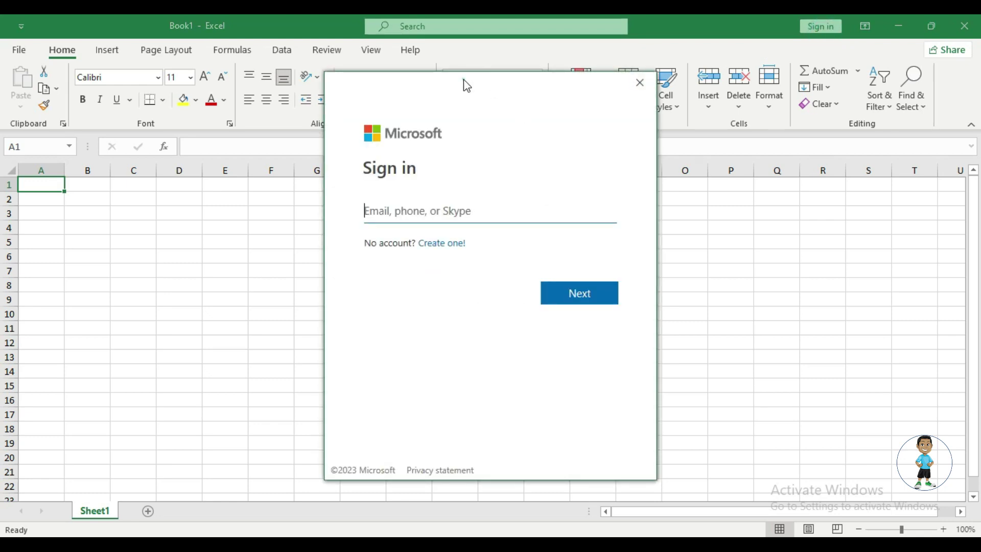
# - Move the sign-in window over the workbook and focus the email field
pyautogui.moveTo(462, 82); pyautogui.dragTo(390, 98)
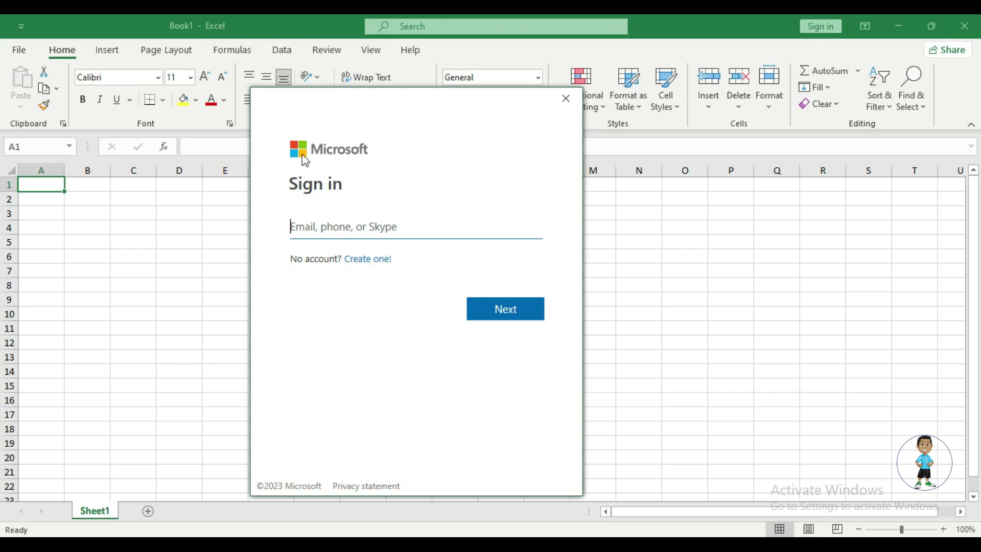
pyautogui.moveTo(289, 184); pyautogui.dragTo(348, 186)
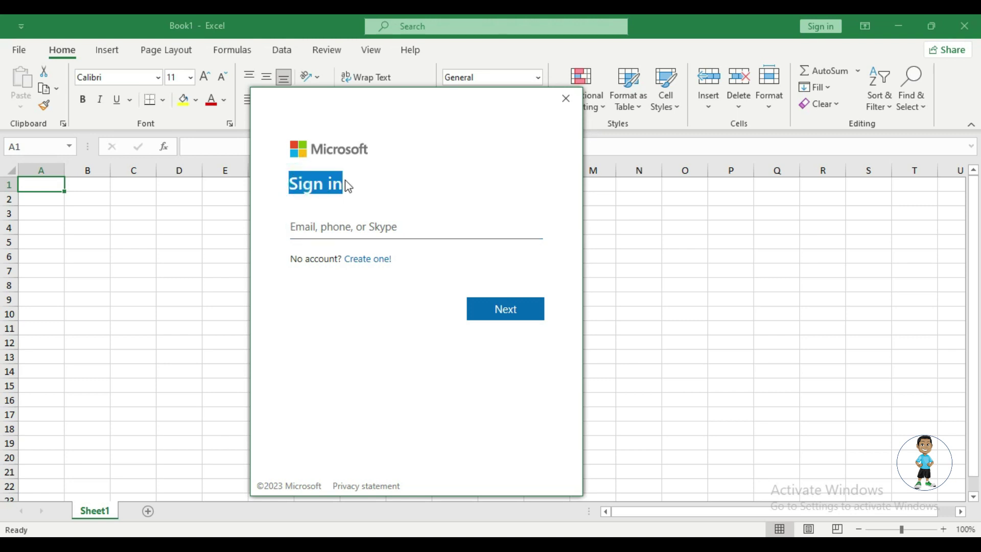
pyautogui.click(291, 226)
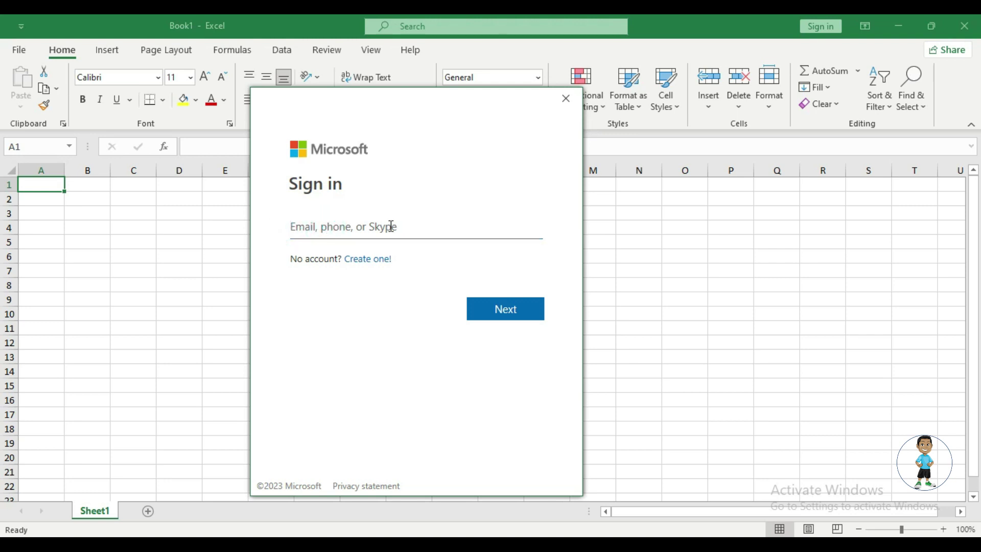
pyautogui.click(368, 225)
pyautogui.click(376, 260)
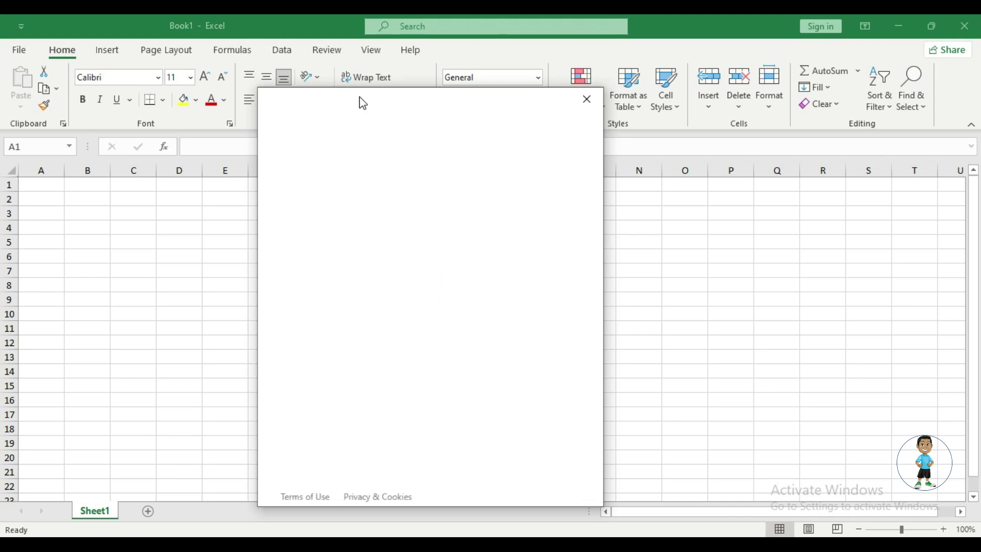
pyautogui.click(501, 194)
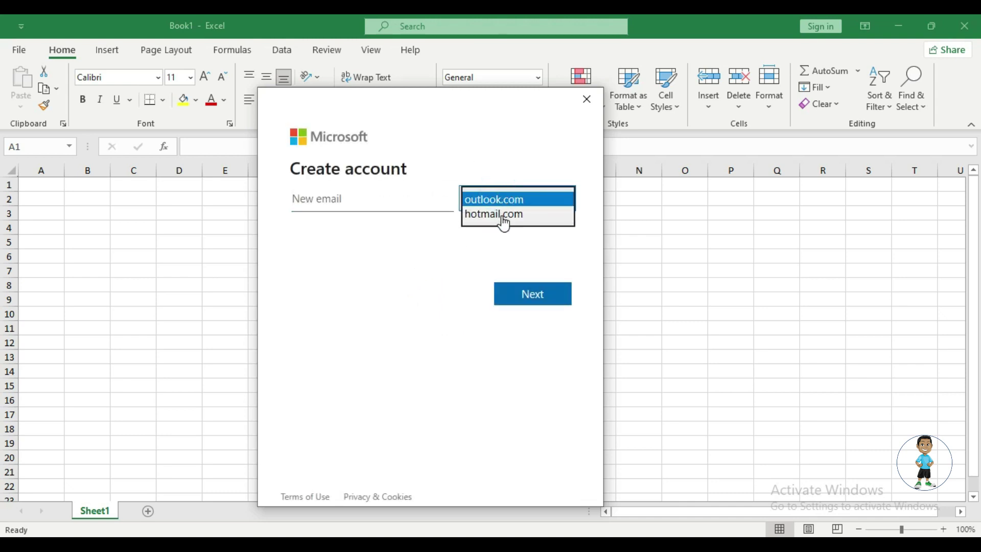
pyautogui.click(387, 196)
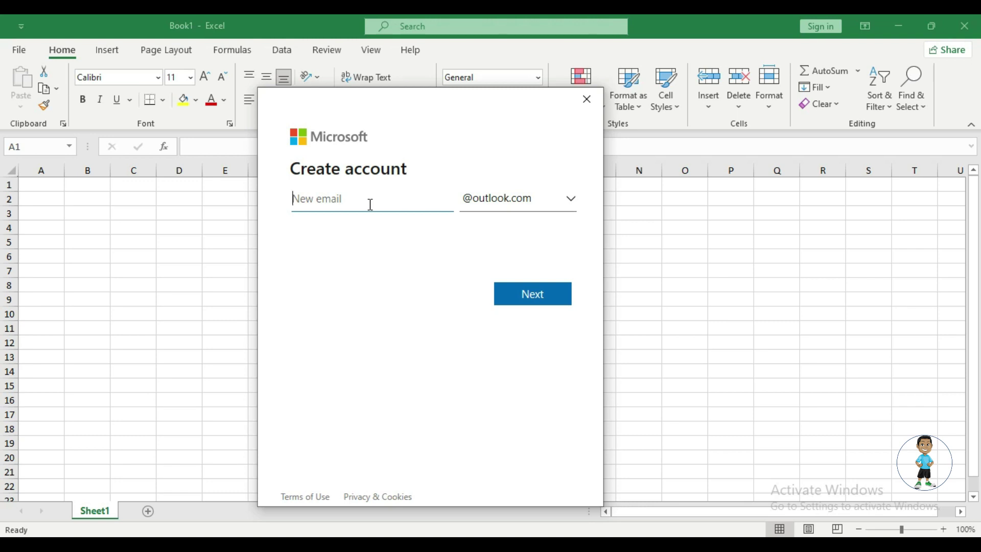
pyautogui.click(515, 205)
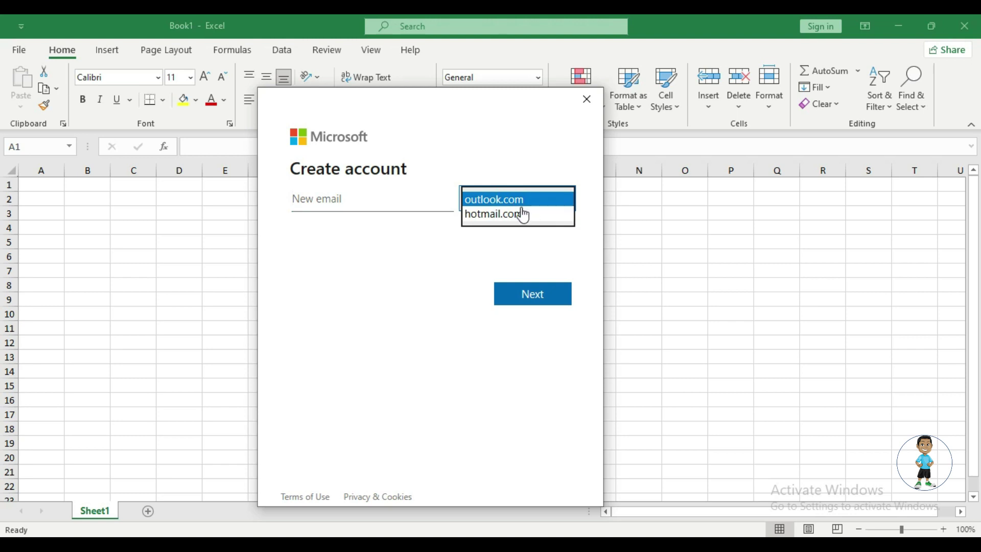
pyautogui.click(338, 152)
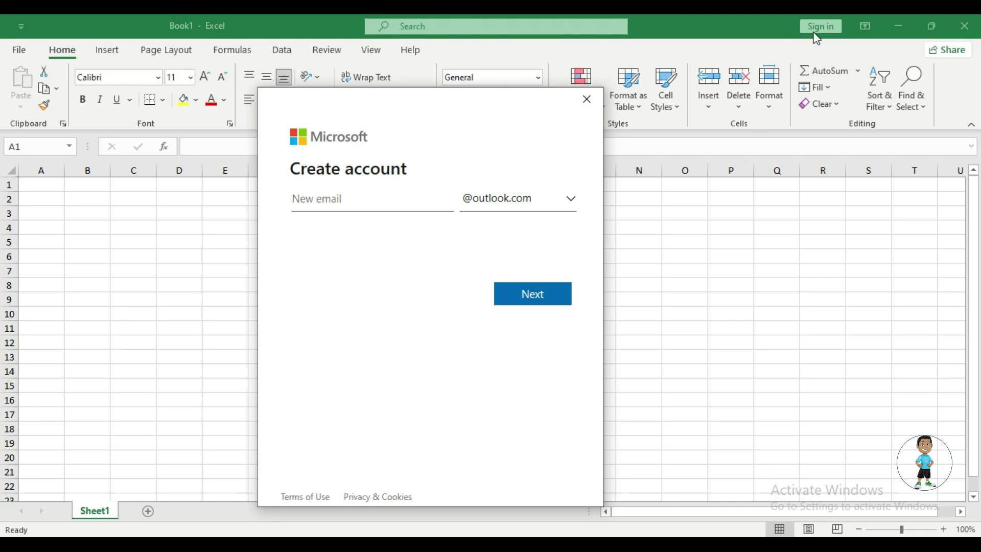
pyautogui.click(487, 205)
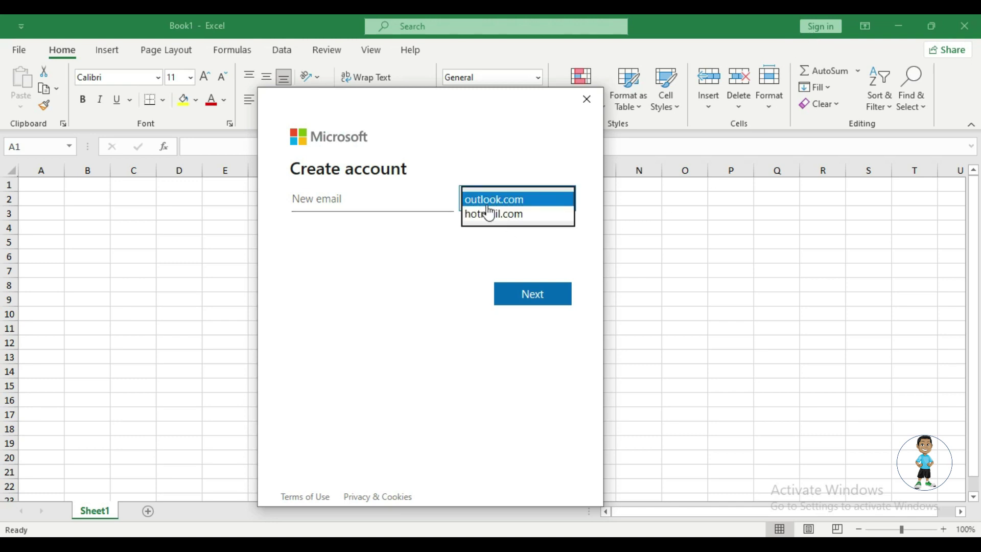
pyautogui.click(532, 199)
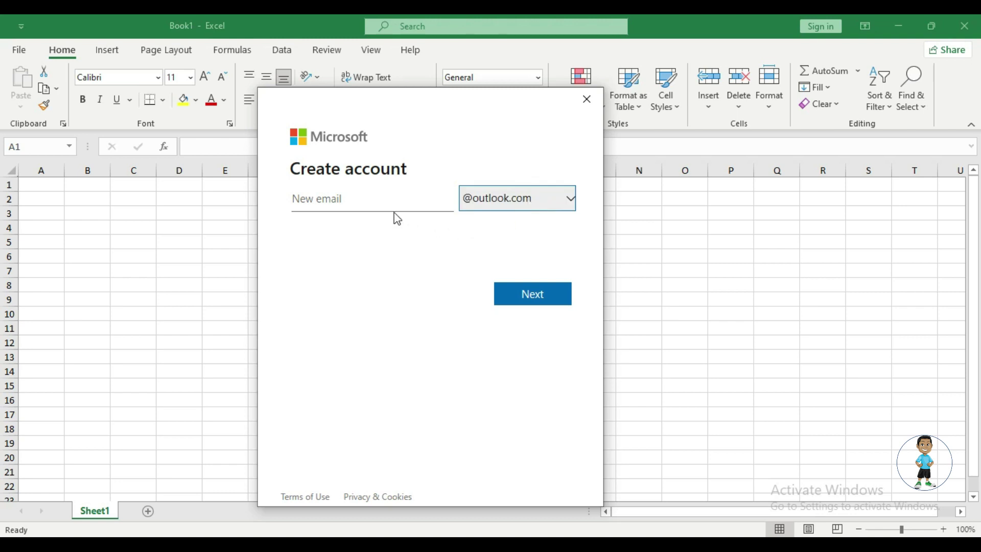
pyautogui.click(348, 199)
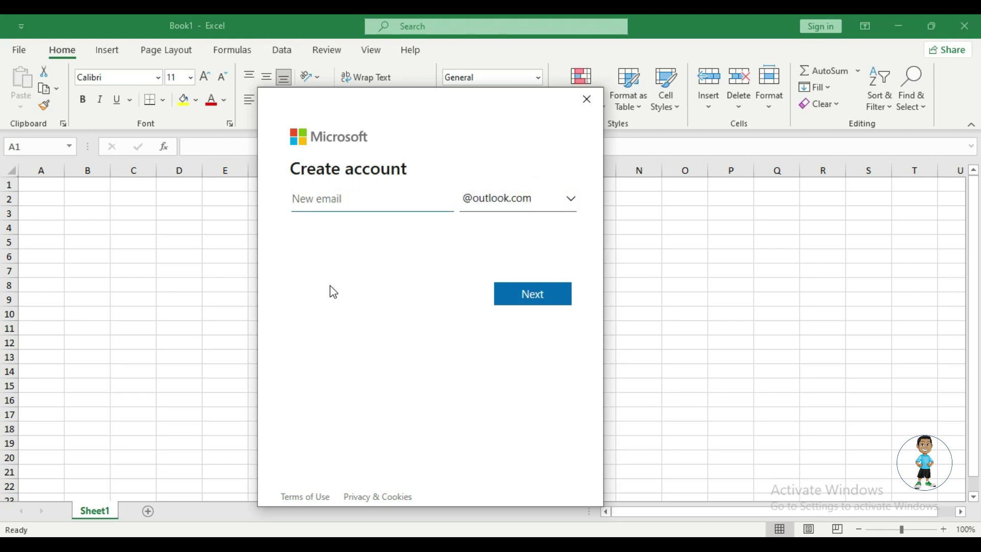
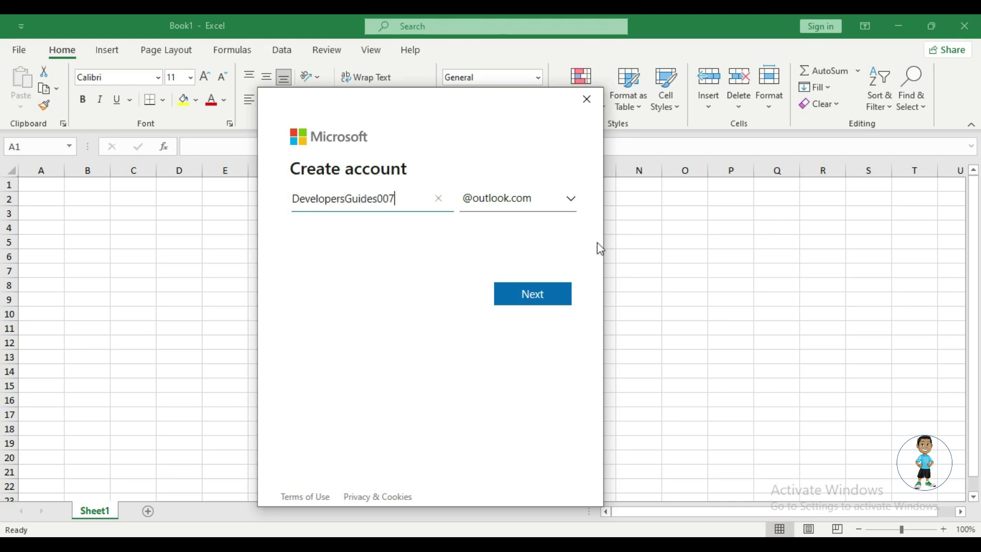
# - Create a password for the new account and continue to the country and birthdate page
pyautogui.click(536, 300)
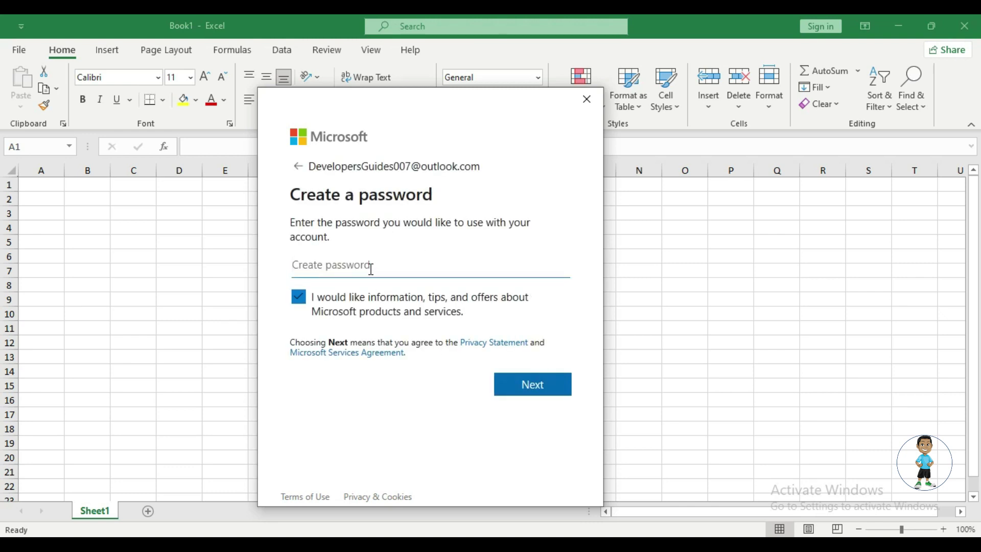
pyautogui.write('•••••••••••')
pyautogui.write('••••')
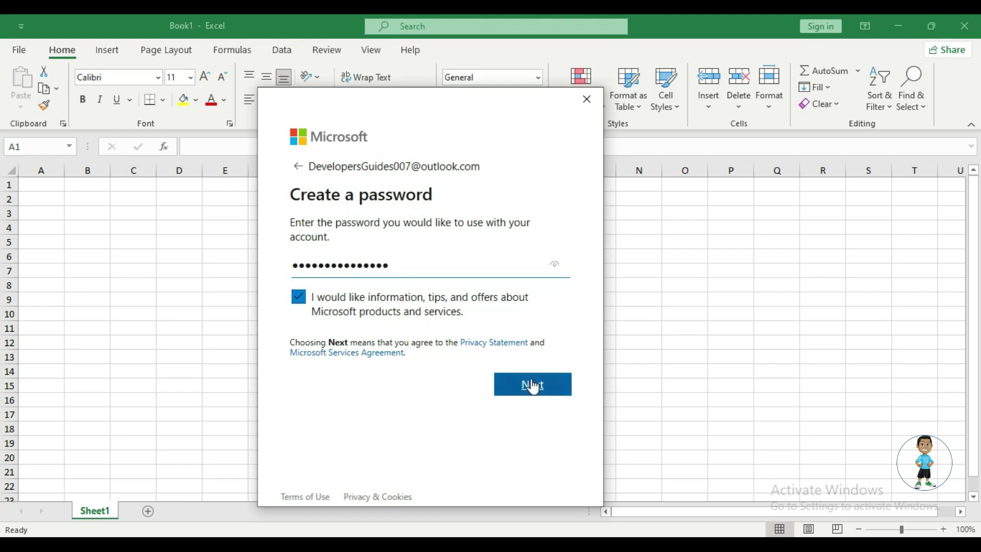
pyautogui.click(532, 387)
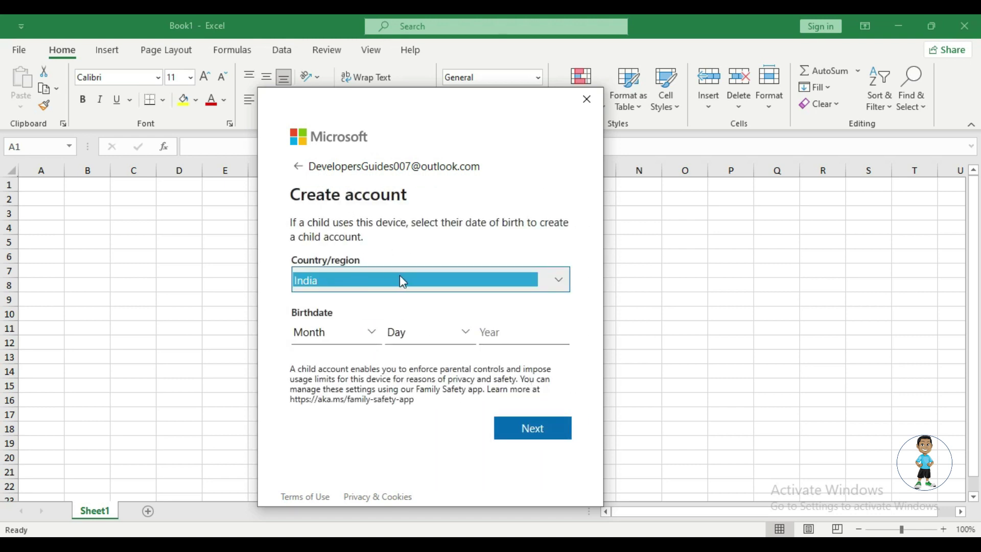
# - Enter the birthdate August 15, 1995 and submit it
pyautogui.click(371, 332)
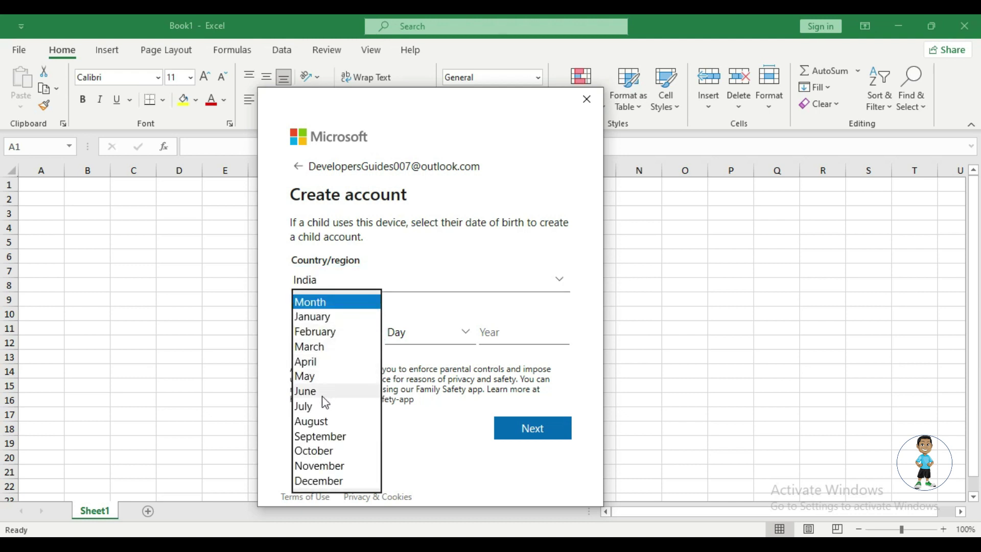
pyautogui.click(327, 421)
pyautogui.click(459, 332)
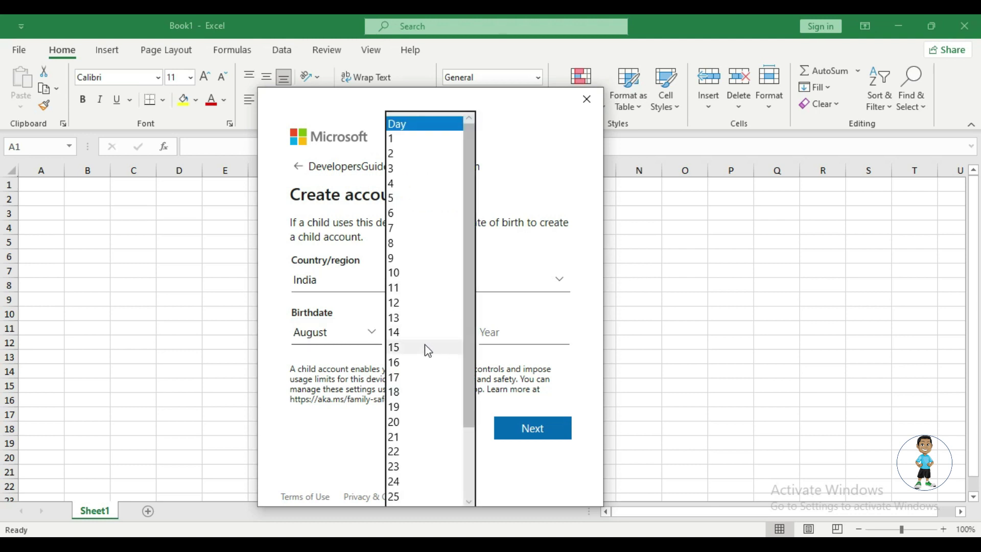
pyautogui.click(413, 352)
pyautogui.click(523, 335)
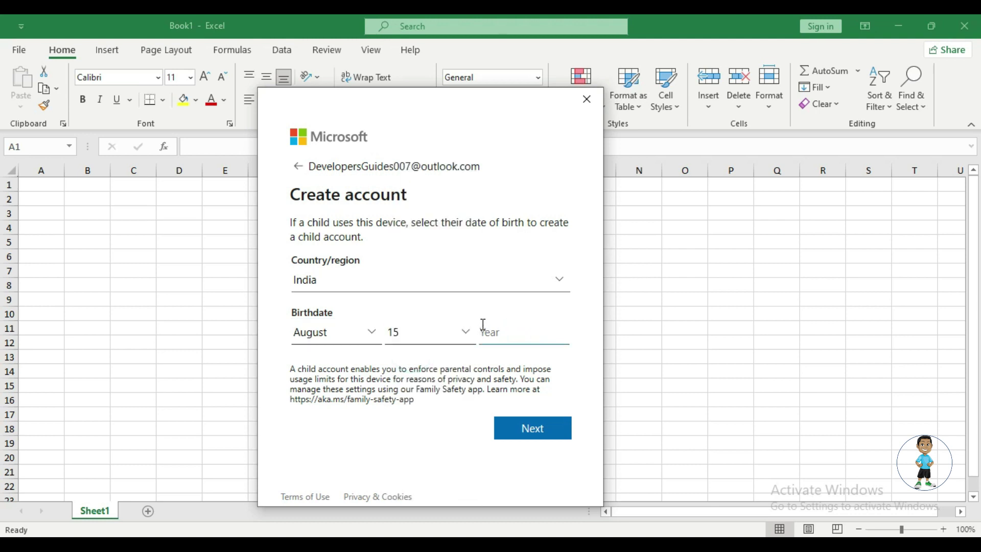
pyautogui.write('1995')
pyautogui.click(537, 432)
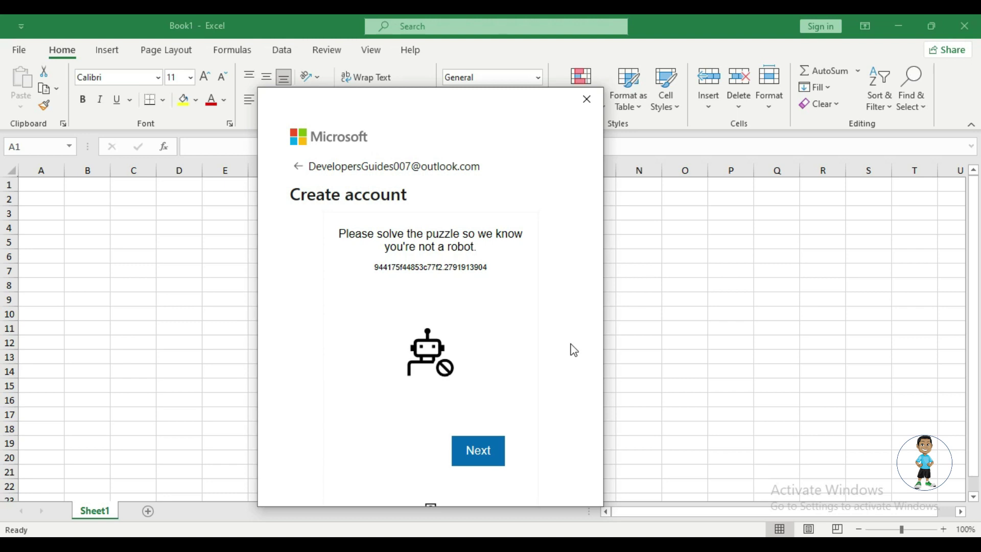
# - Start the robot check and submit a matching object count for the first puzzle
pyautogui.click(474, 449)
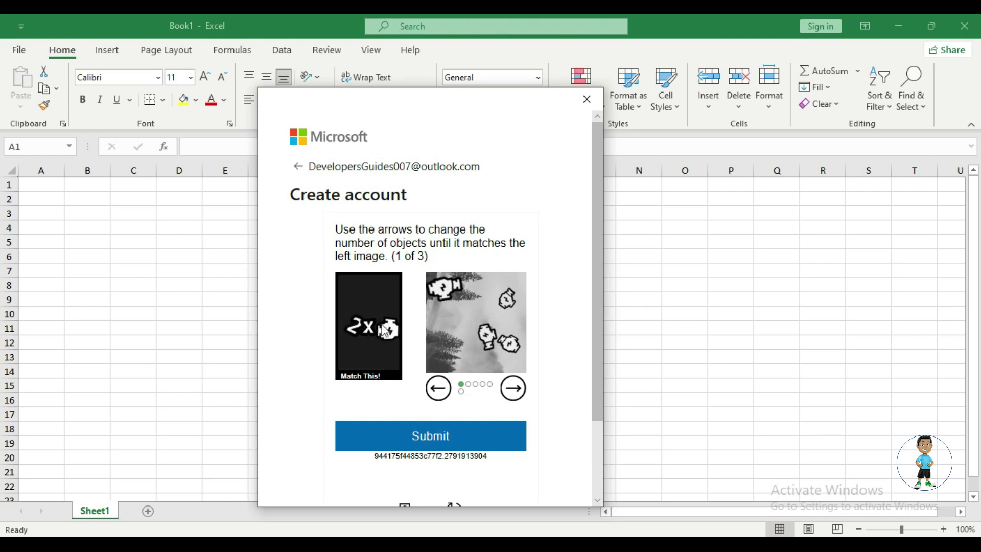
pyautogui.click(513, 389)
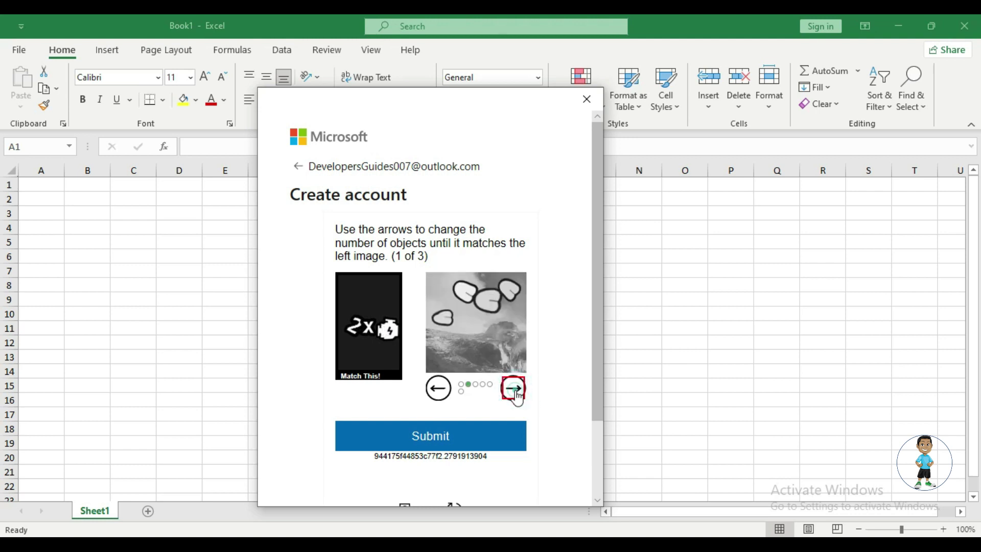
pyautogui.click(516, 395)
pyautogui.click(516, 394)
pyautogui.click(516, 394)
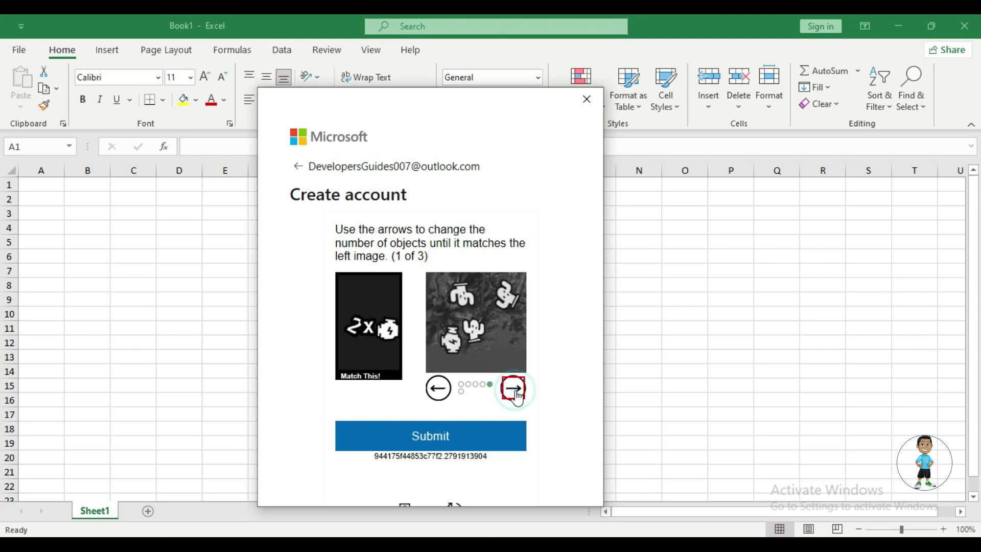
pyautogui.click(438, 388)
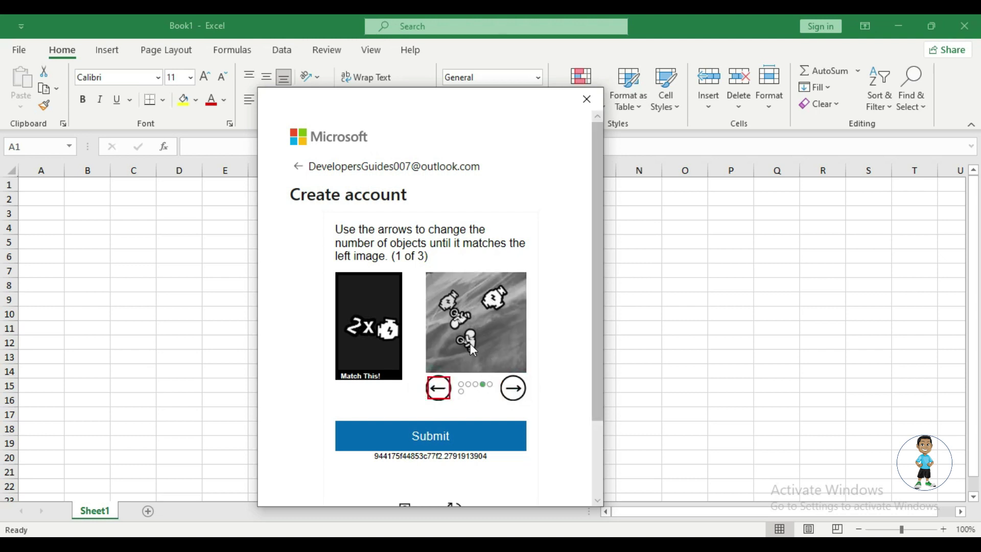
pyautogui.click(446, 439)
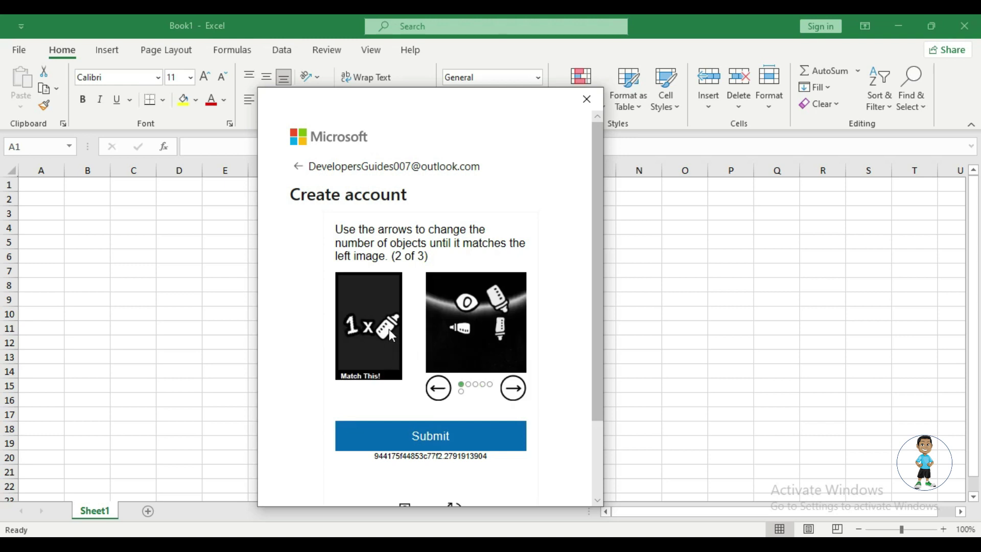
# - Step the second puzzle to the matching object count and submit it
pyautogui.click(508, 394)
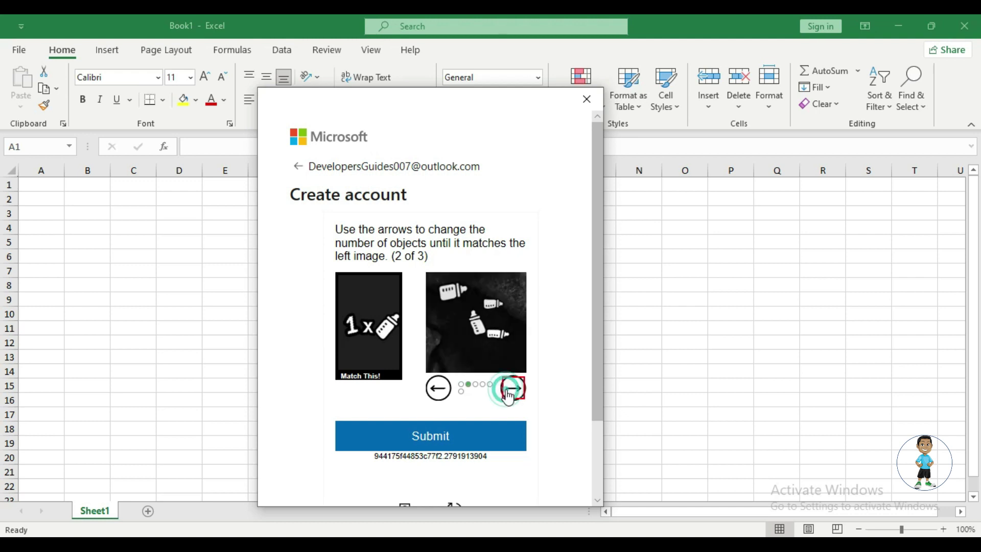
pyautogui.click(508, 395)
pyautogui.click(508, 396)
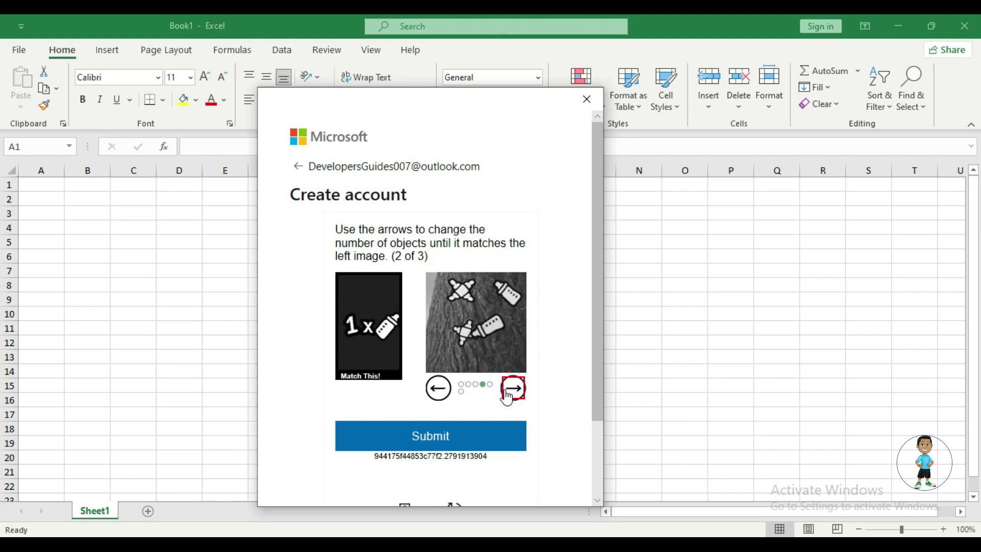
pyautogui.click(507, 396)
pyautogui.click(507, 396)
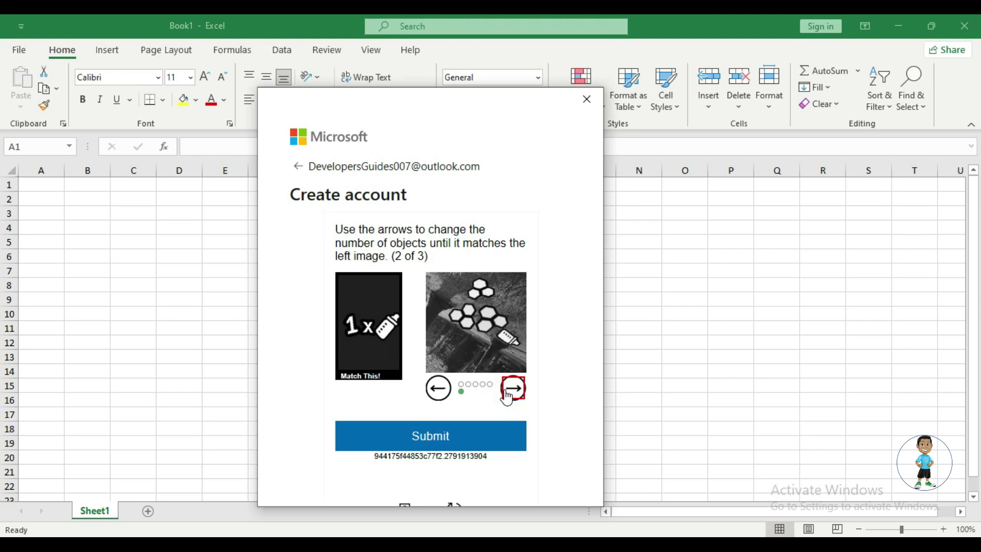
pyautogui.click(429, 438)
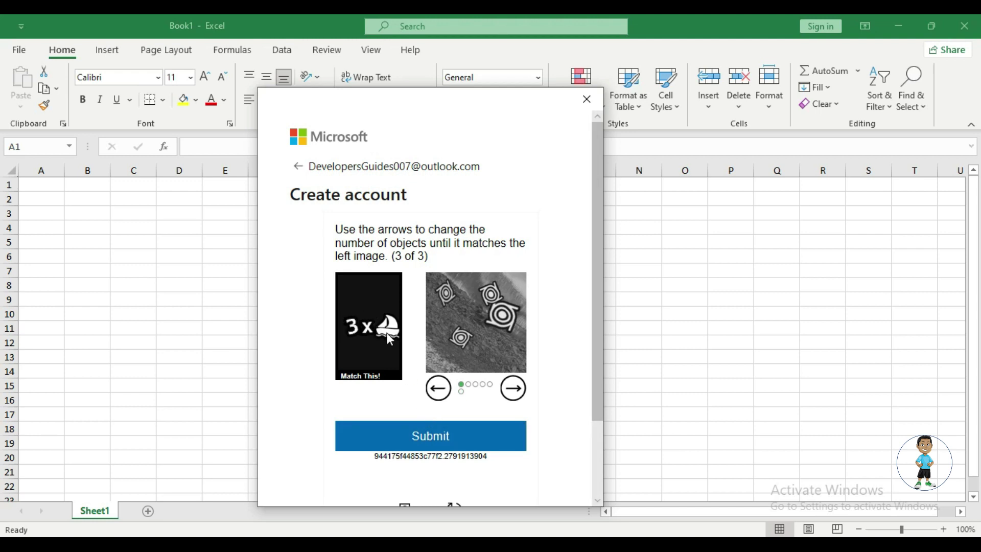
# - Step the third puzzle to the matching object count and submit the final answer
pyautogui.click(513, 389)
pyautogui.click(513, 388)
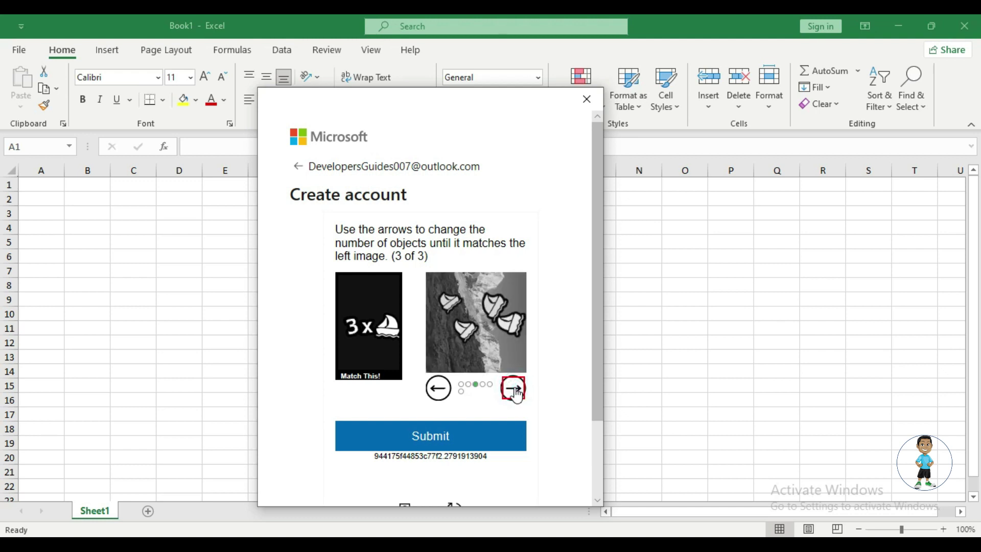
pyautogui.click(513, 389)
pyautogui.click(513, 389)
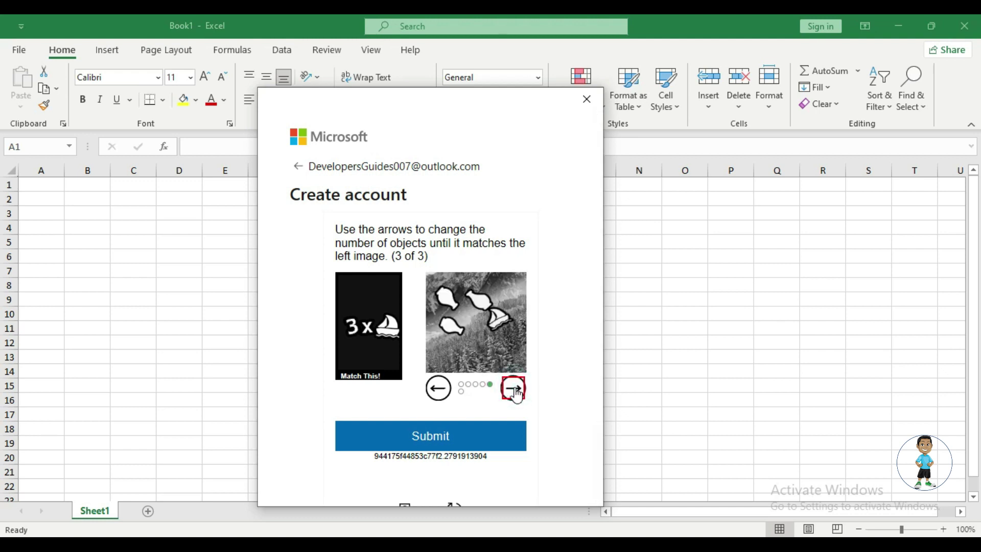
pyautogui.click(513, 388)
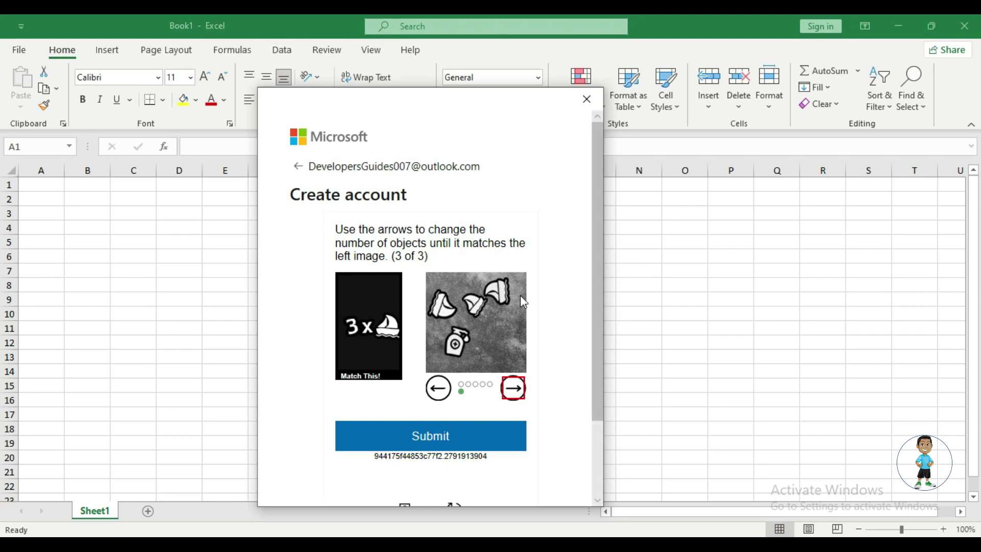
pyautogui.click(443, 443)
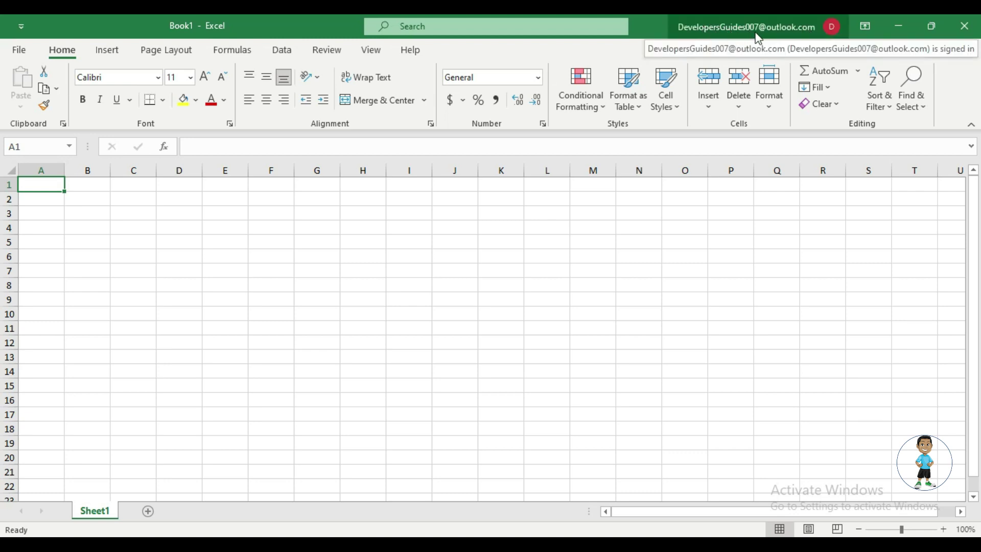
# - Open the account flyout from the new account's name in the title bar
pyautogui.click(828, 28)
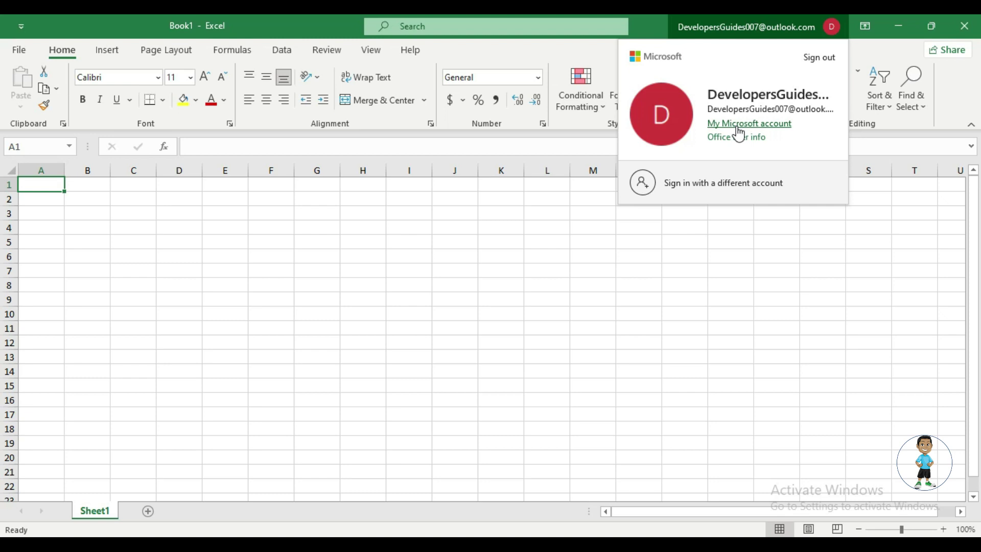
# - Go to My Microsoft account in the browser and focus the Password field
pyautogui.click(738, 127)
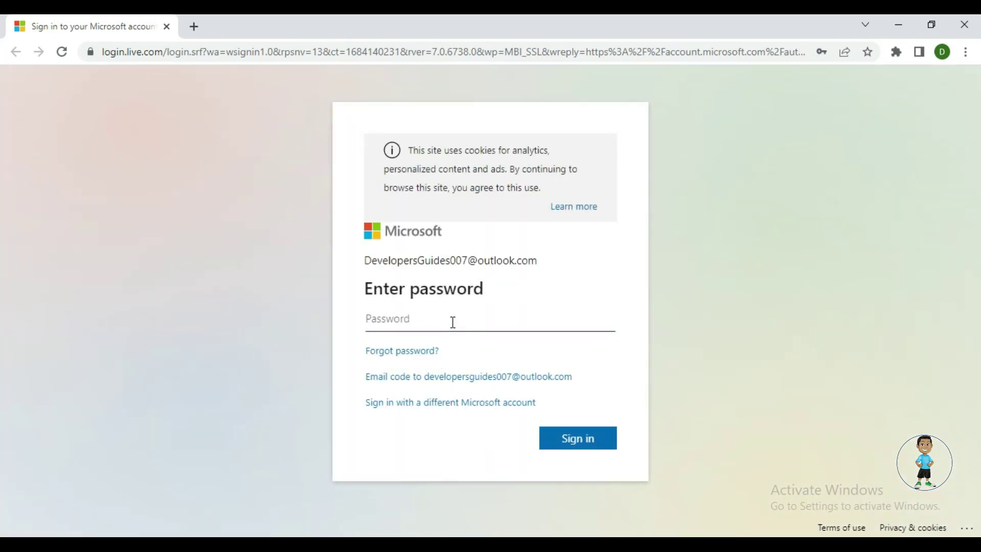
pyautogui.click(453, 322)
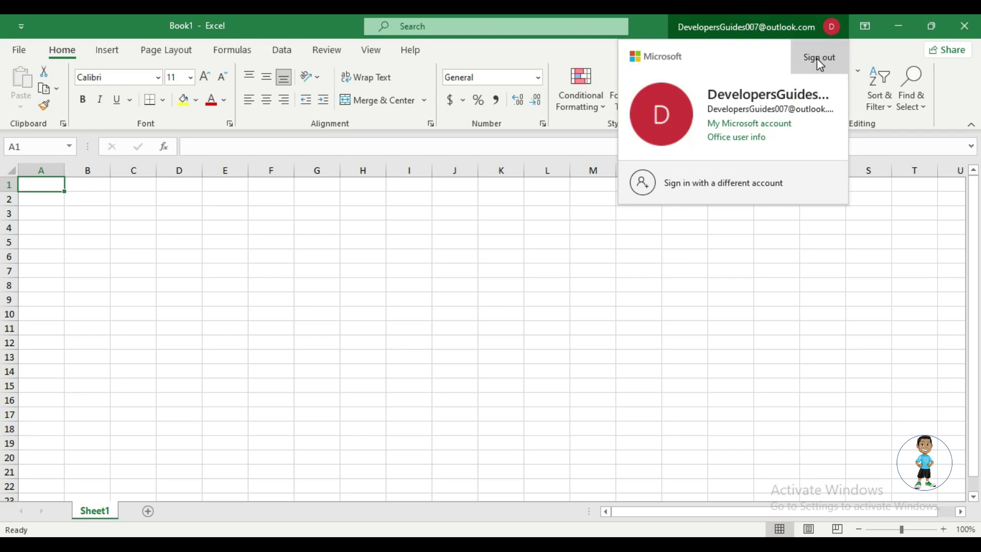
# - Sign the account out of Excel and confirm removing it
pyautogui.click(818, 58)
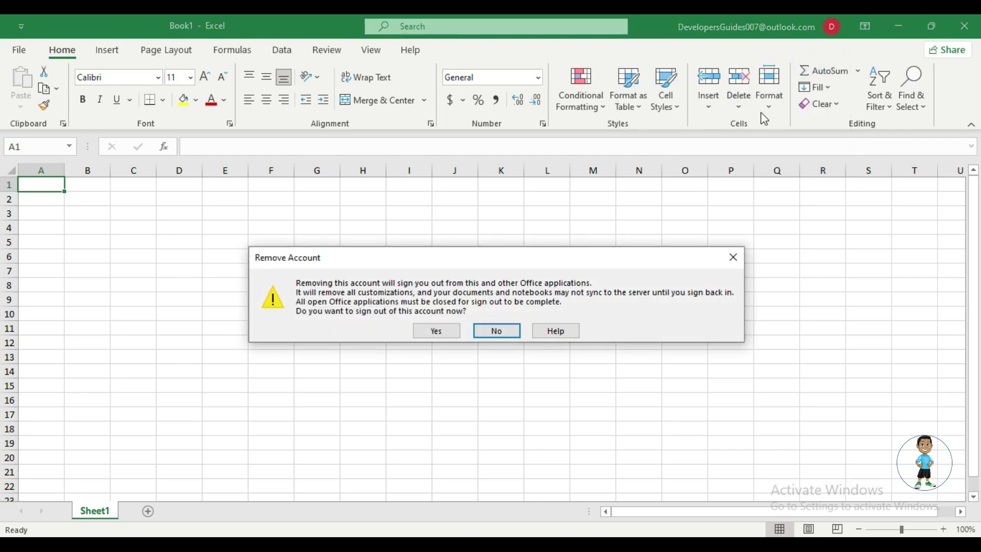
pyautogui.click(436, 330)
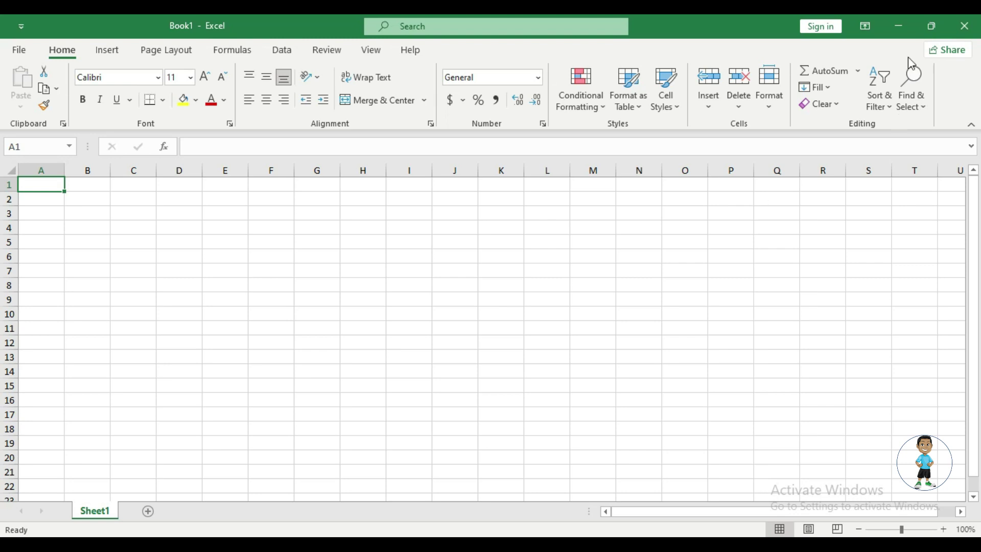
# - Sign back in to Excel with the new outlook.com address and its password
pyautogui.click(833, 26)
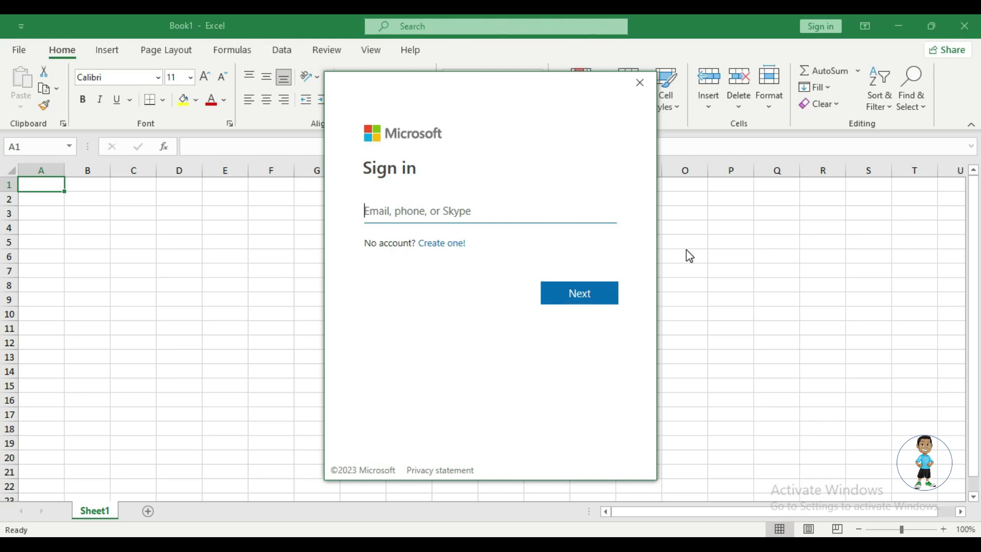
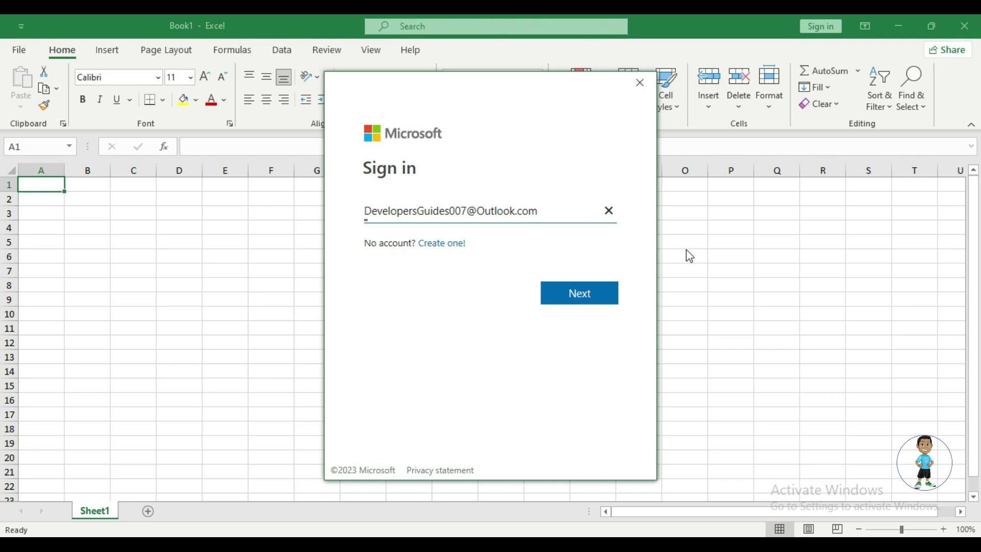
pyautogui.press('Return')
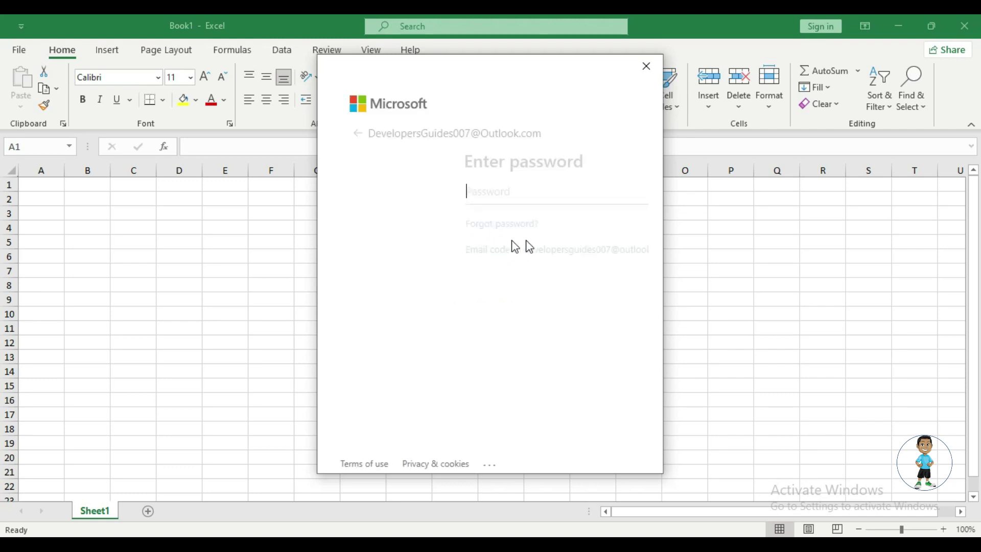
pyautogui.write('****************')
pyautogui.press('Return')
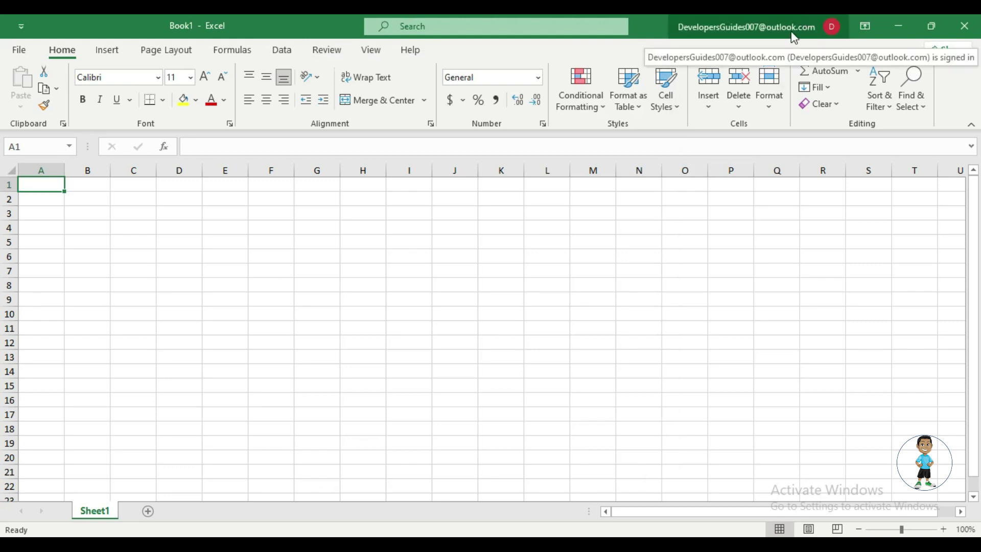
# - Open the account flyout from the outlook.com account name in the title bar
pyautogui.click(792, 32)
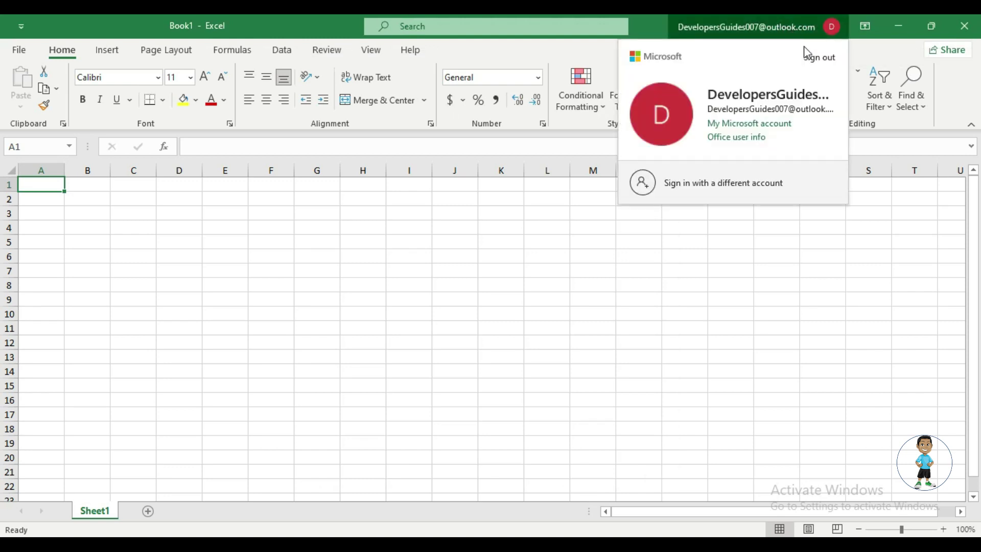